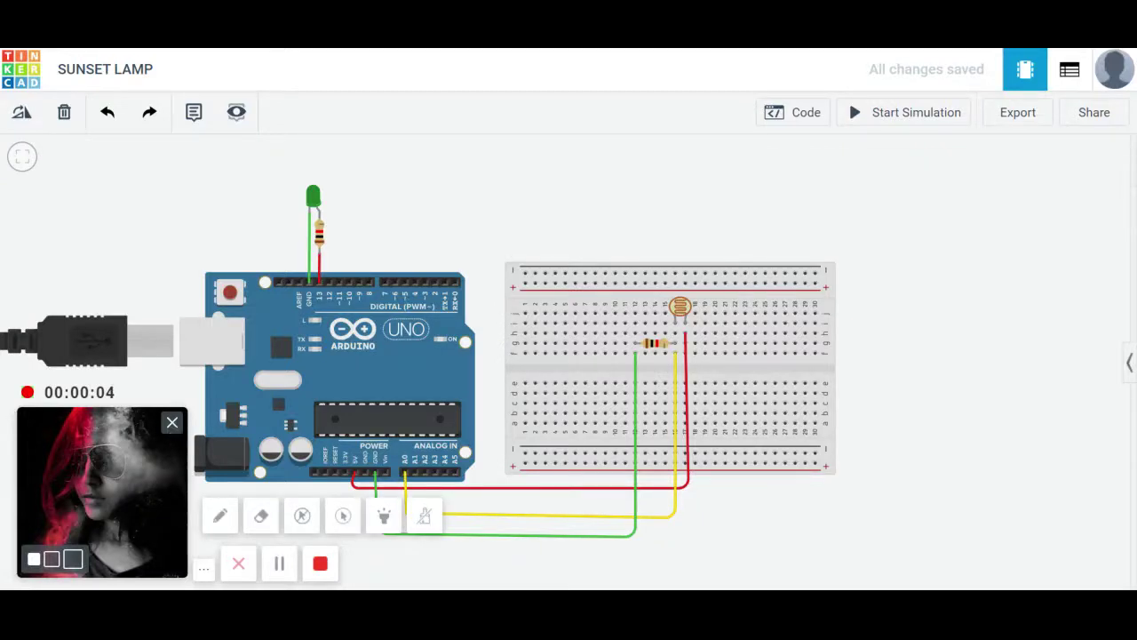
- Review the sunset lamp's Arduino code, then hide it to view the whole breadboard
left_click(172, 423)
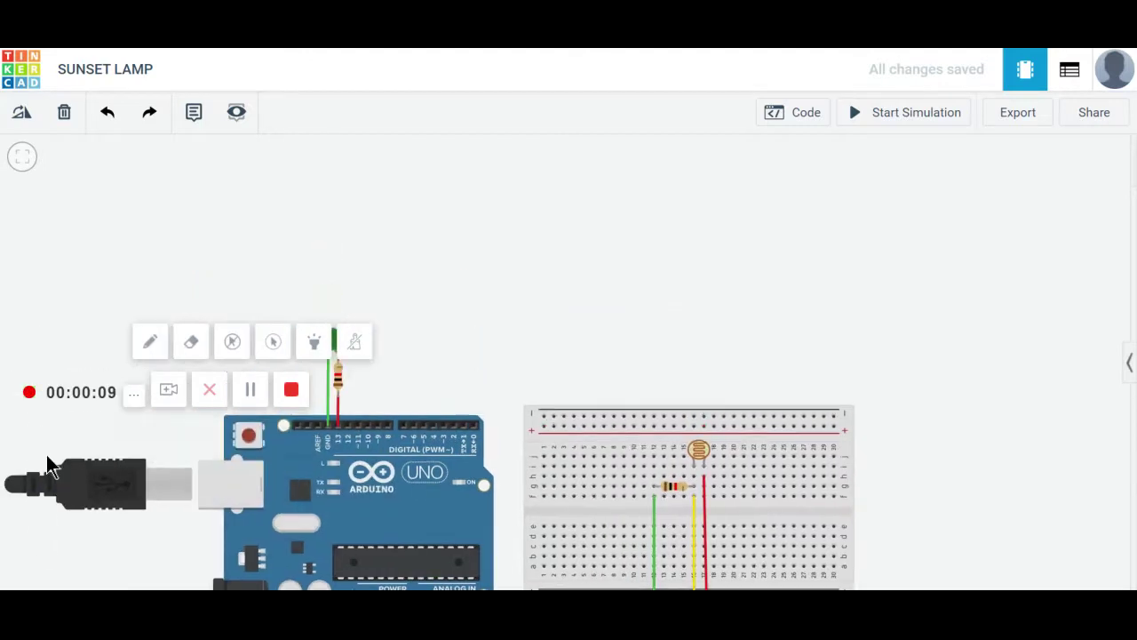
left_click_drag(31, 537, 50, 364)
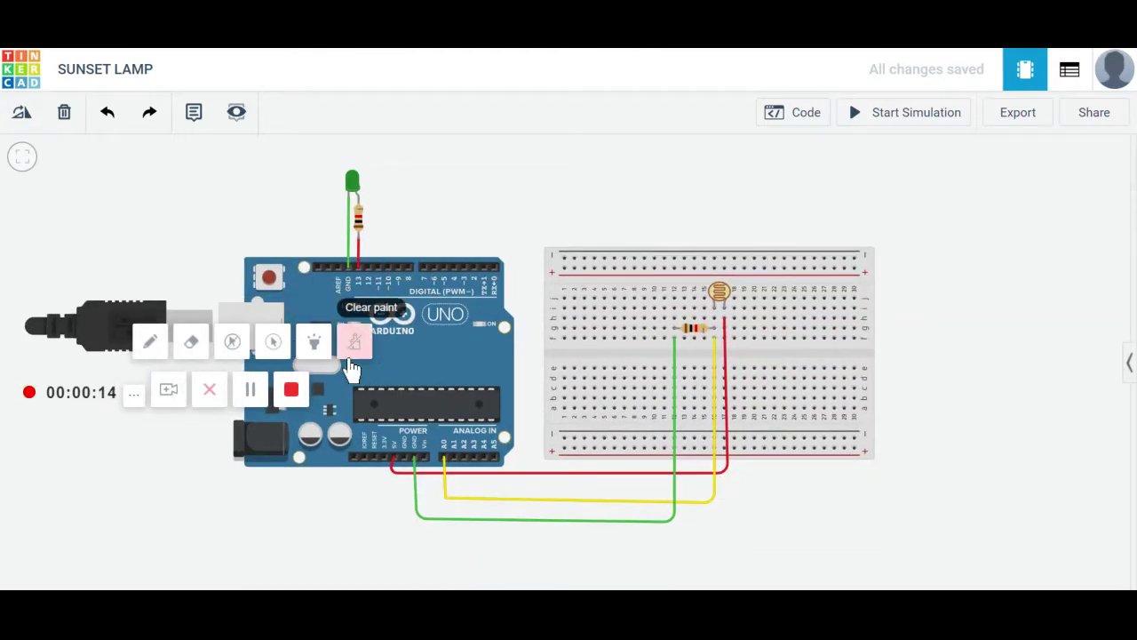
mouse_move(336, 382)
left_mouse_down()
mouse_move(325, 489)
mouse_move(334, 556)
left_mouse_up()
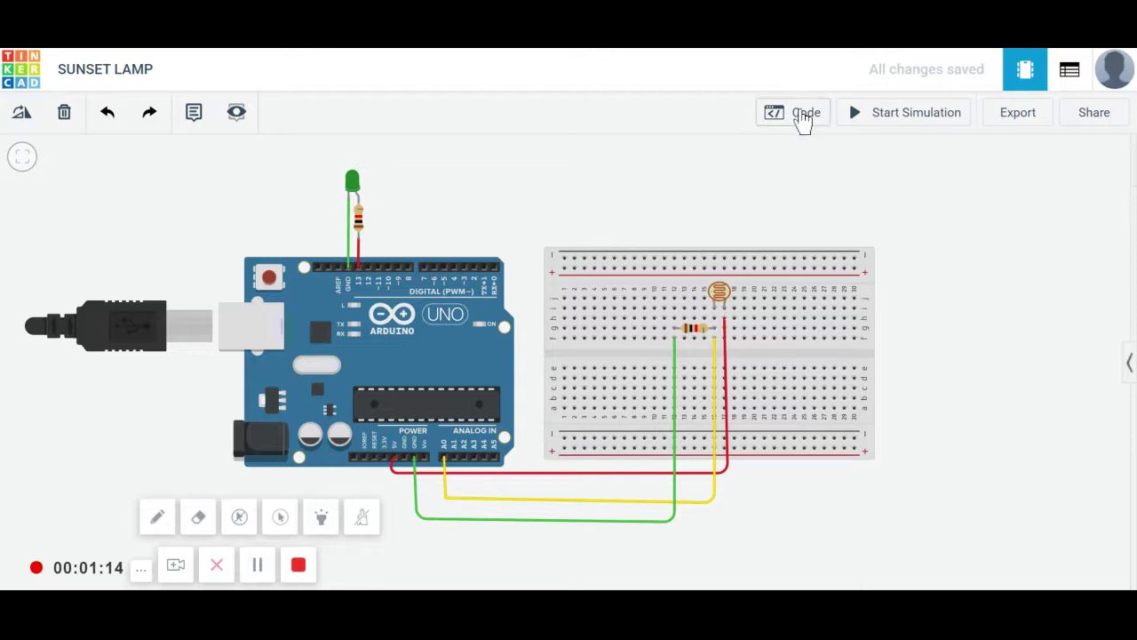
left_click(803, 120)
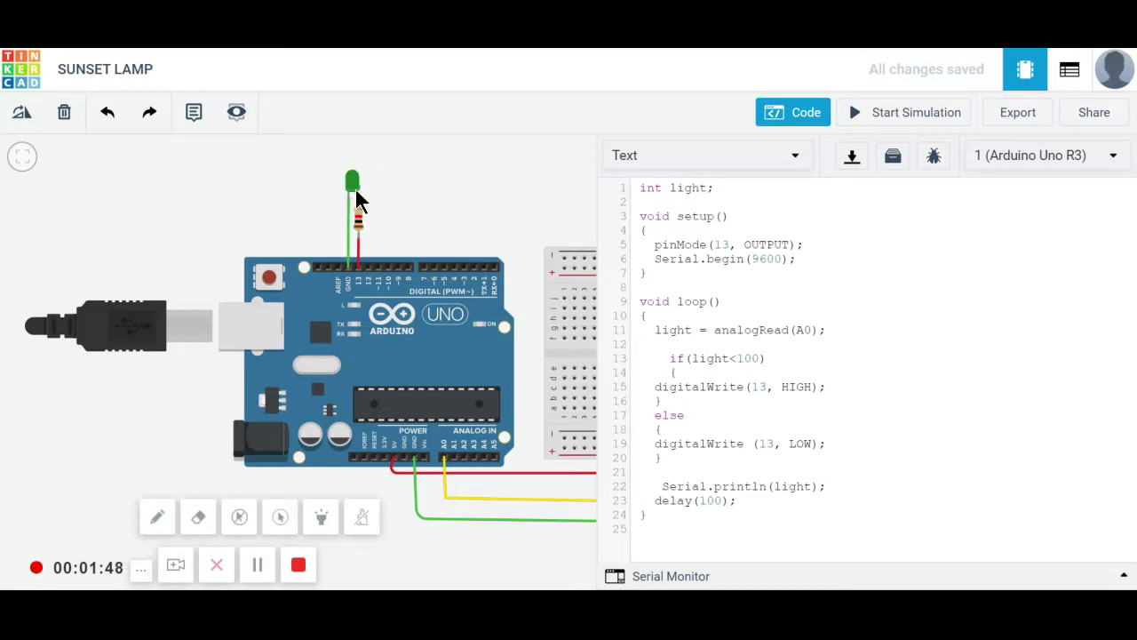
left_click(815, 118)
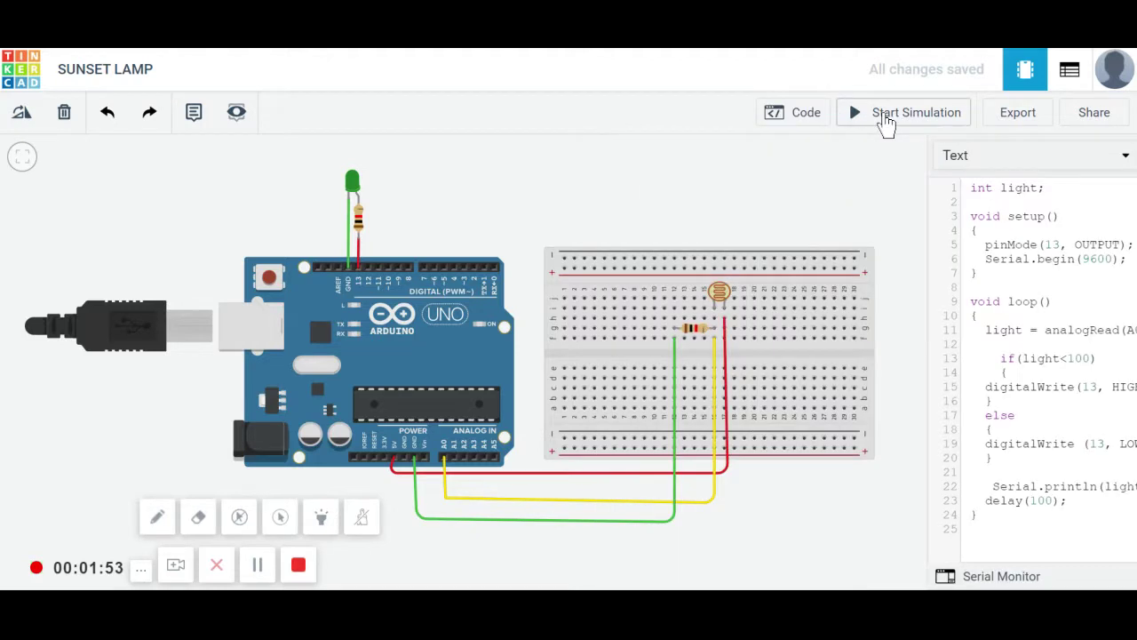
- Run the simulation and nudge the photoresistor's light level slightly higher
left_click(886, 125)
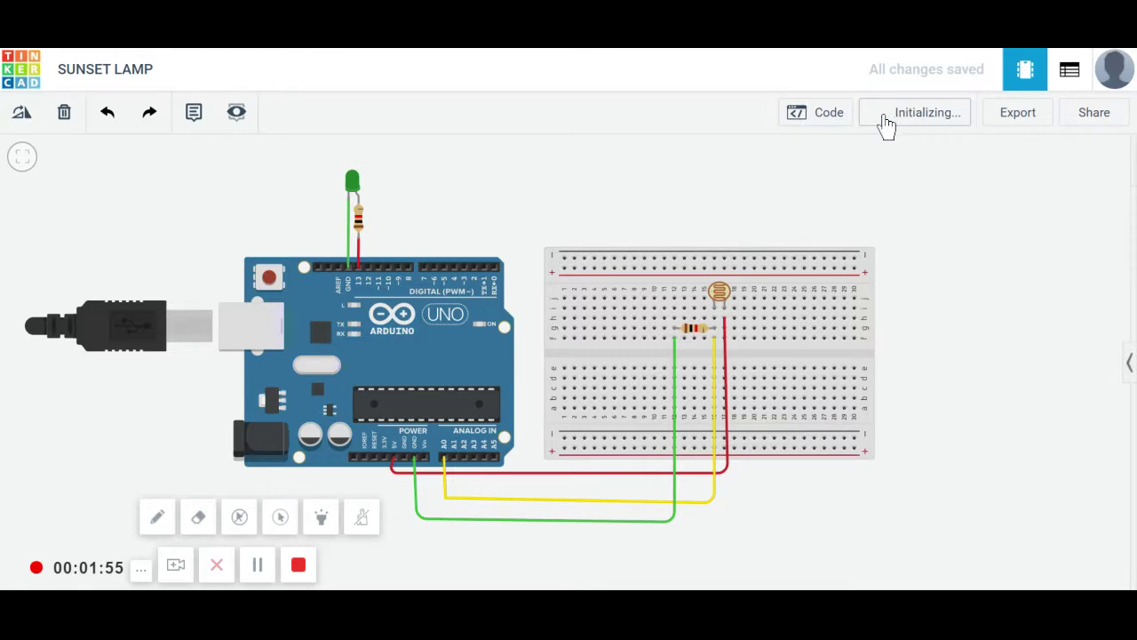
left_click(723, 296)
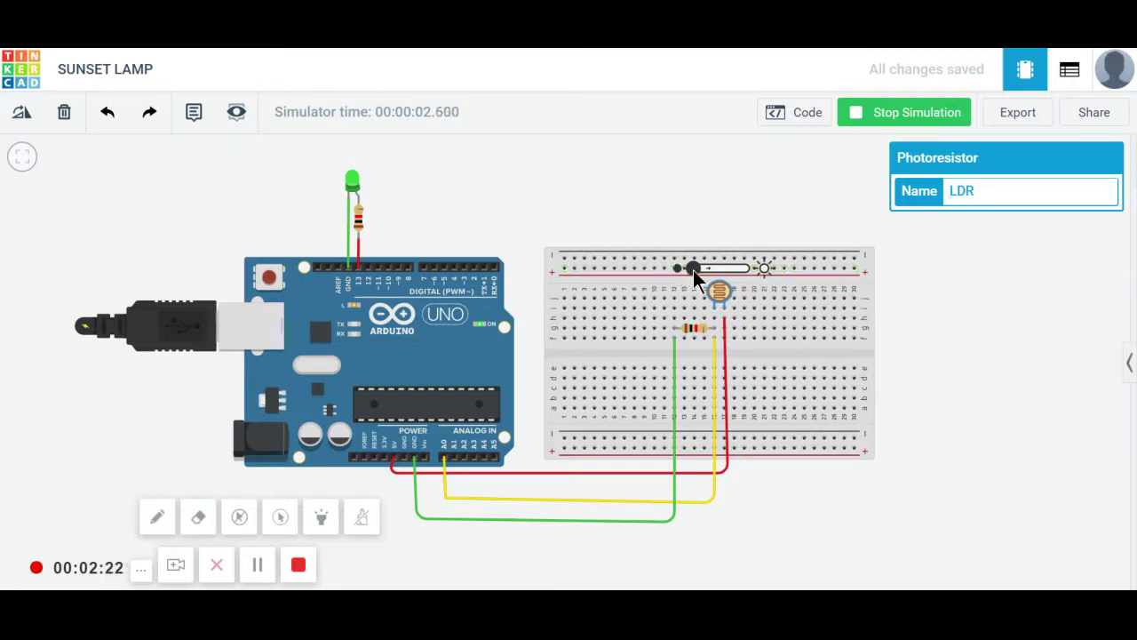
left_click_drag(700, 267, 736, 273)
- Dim the photoresistor light, push it near brightest, then stop the simulation
left_click_drag(718, 270, 709, 272)
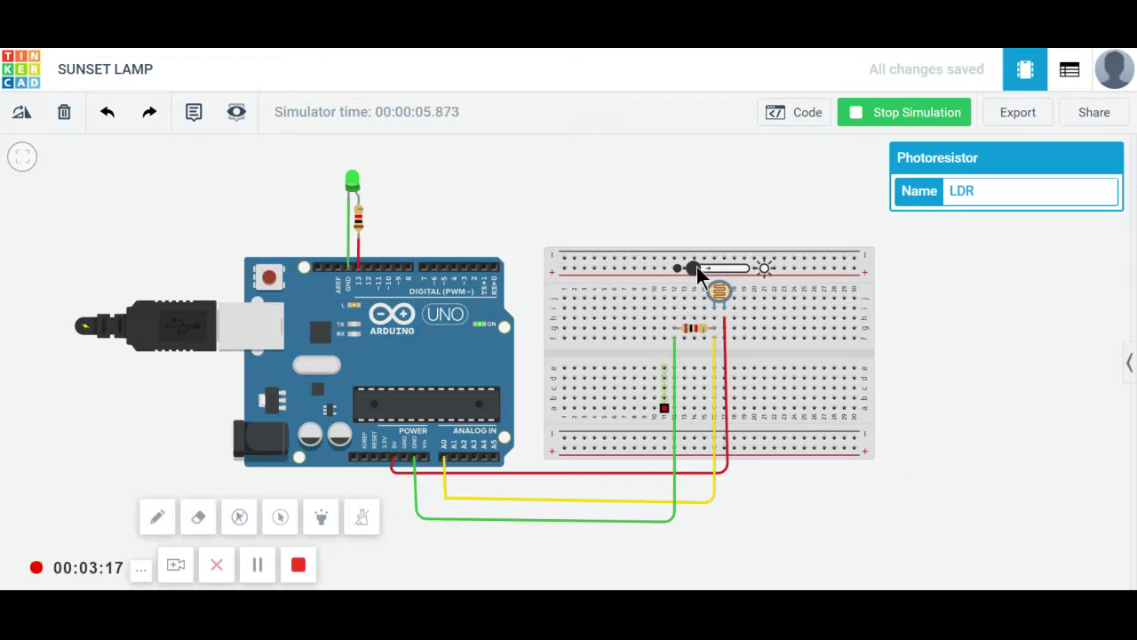
left_click_drag(723, 281, 764, 269)
left_click(867, 117)
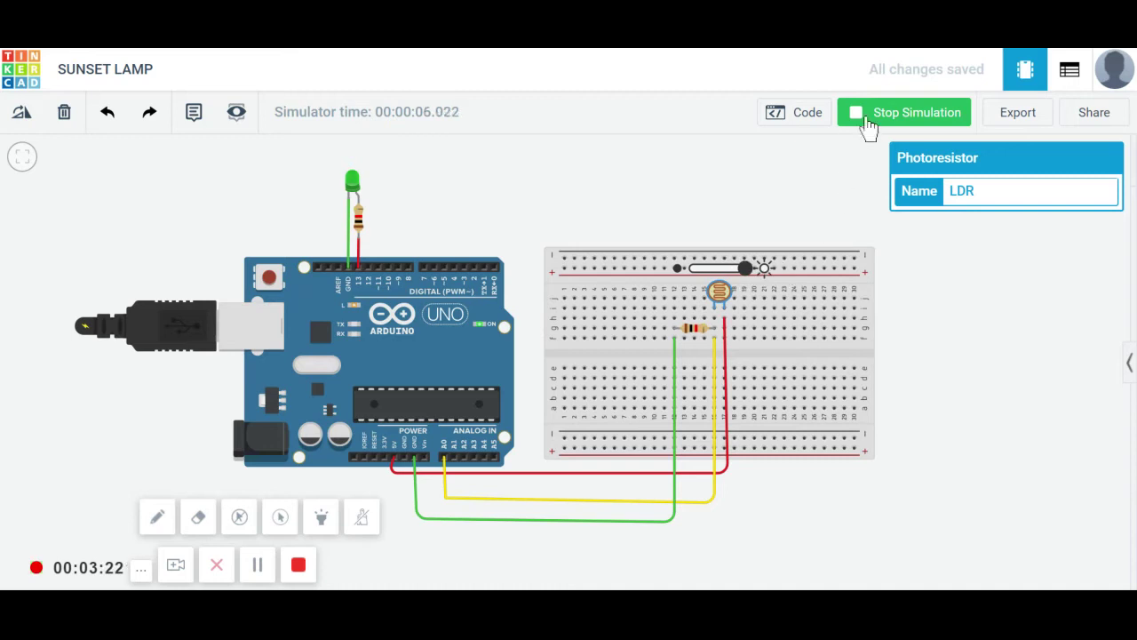